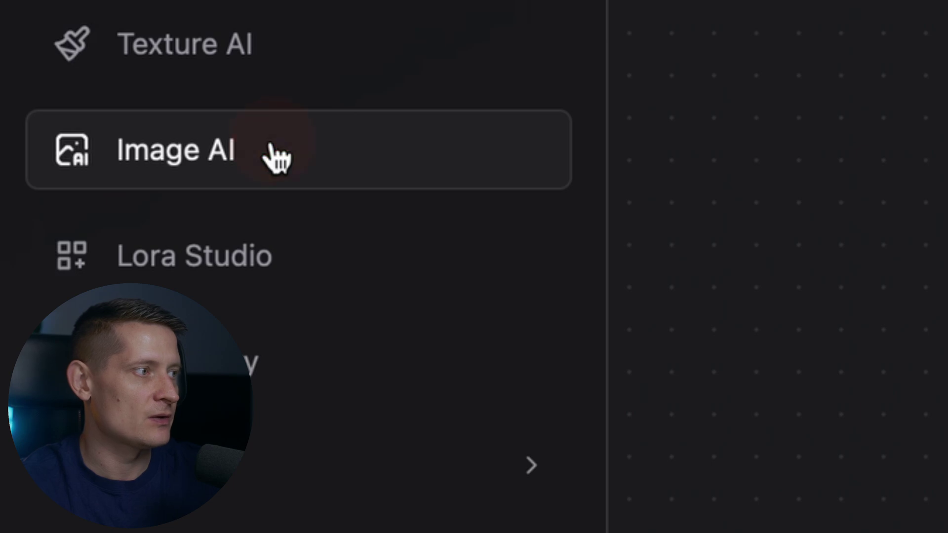
Step: Paste the gangster fox T-pose prompt (blue sweater, jeans, green background) and generate the image
click(787, 131)
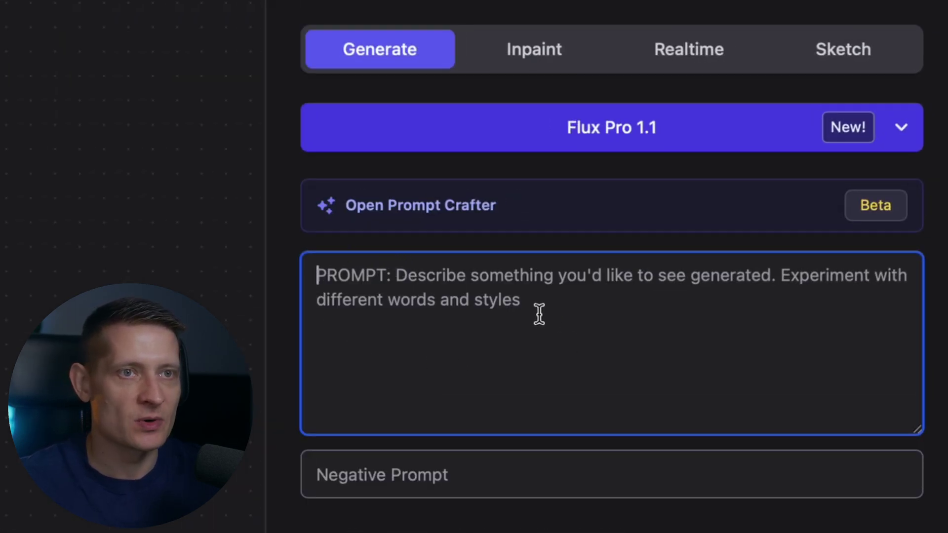
text(A 3D illustration of a gangster fox character in a T-pose spreading it's arms, wearing a blue sweater and jeans. The character is on a minimalist green background. Soft lighting, smooth textures, hd quality, clean lines, vibrant colors, flat design, modern aesthetics, simplistic style, high contrast, clear shadows)
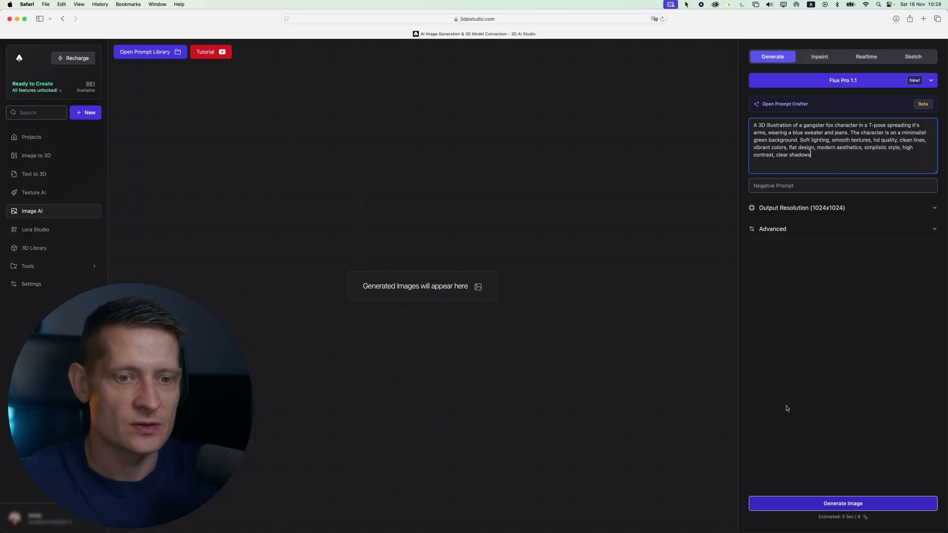
click(828, 500)
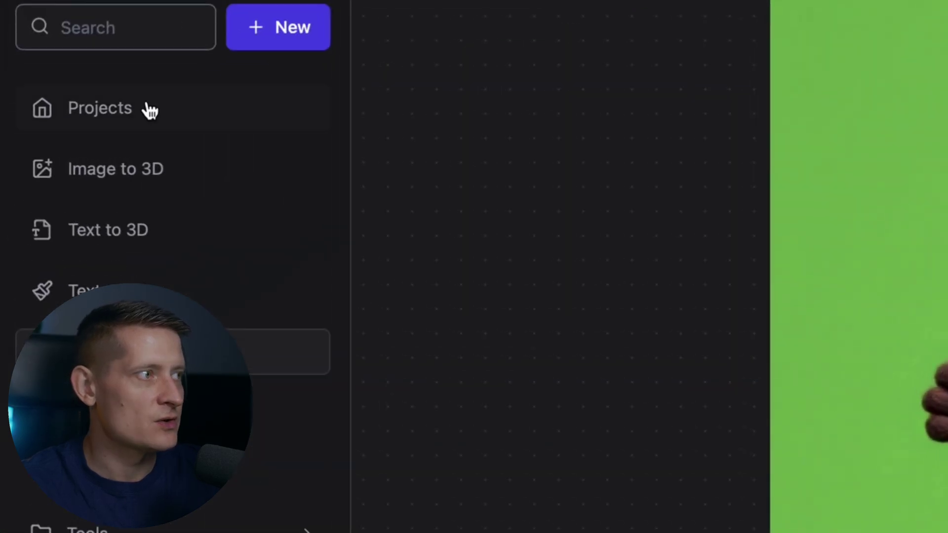
Step: Download the fox image from Projects and select the V1-Regular model for Image to 3D
click(45, 137)
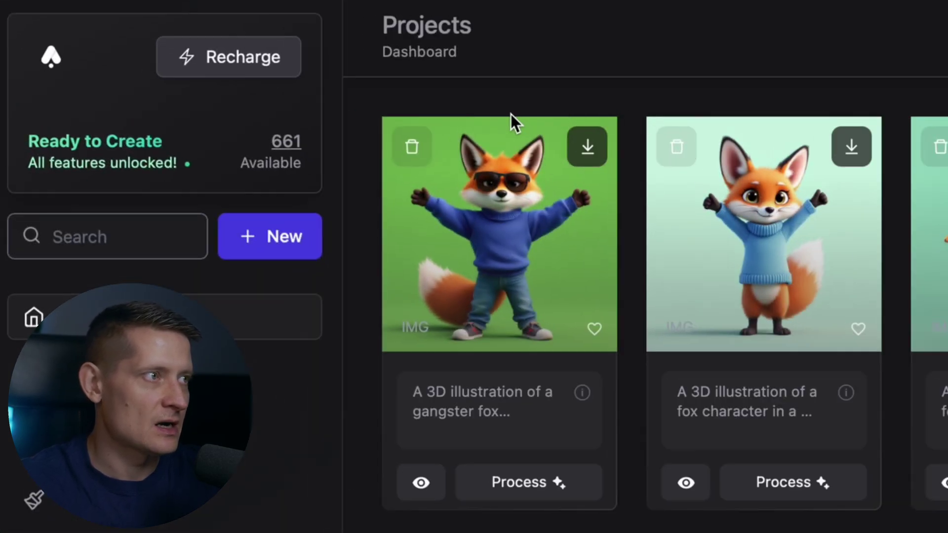
click(592, 153)
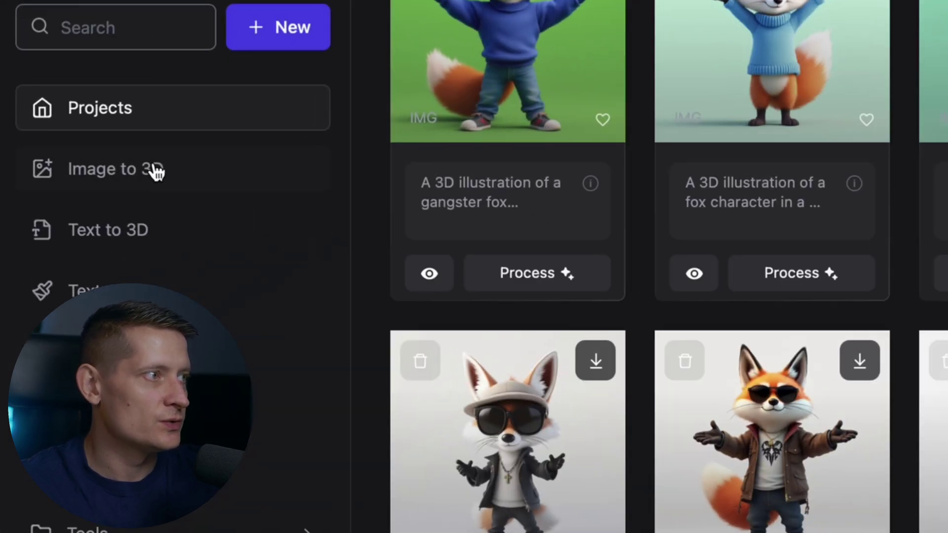
click(154, 170)
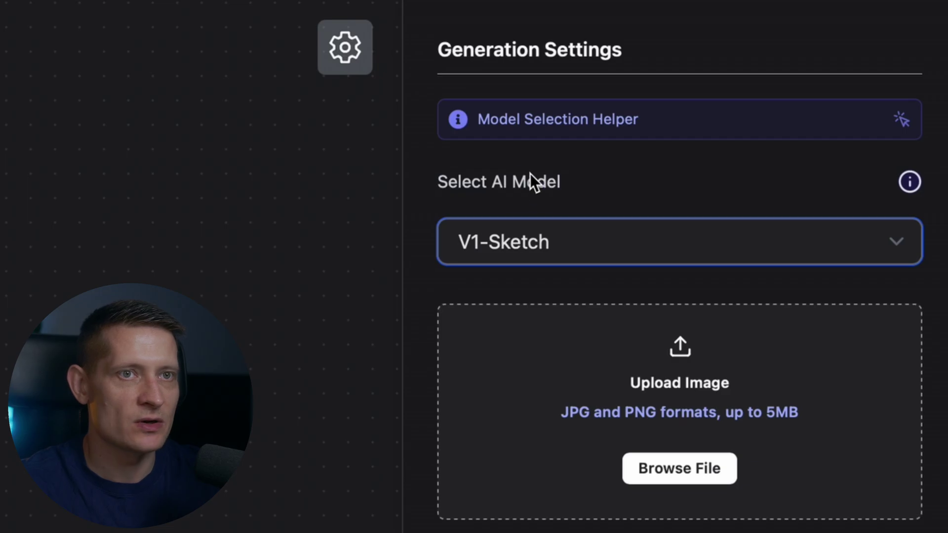
click(564, 242)
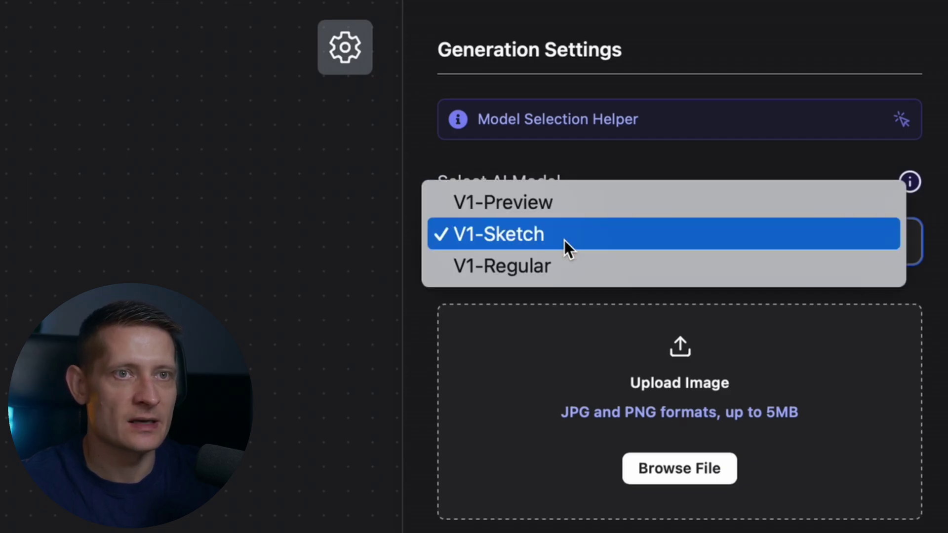
click(540, 267)
Step: Upload the fox image from the Desktop and set Quality to High under Advanced Options
click(686, 468)
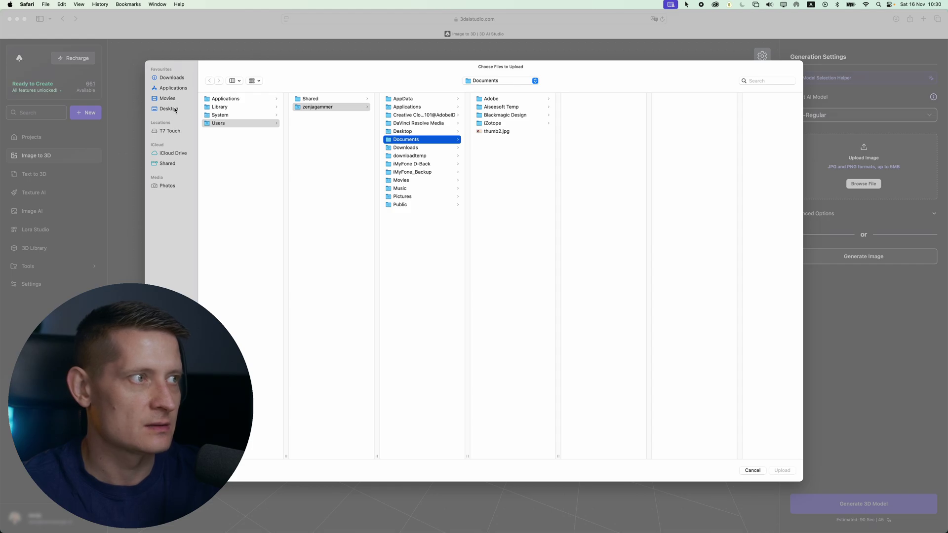
click(168, 109)
click(236, 98)
double_click(236, 98)
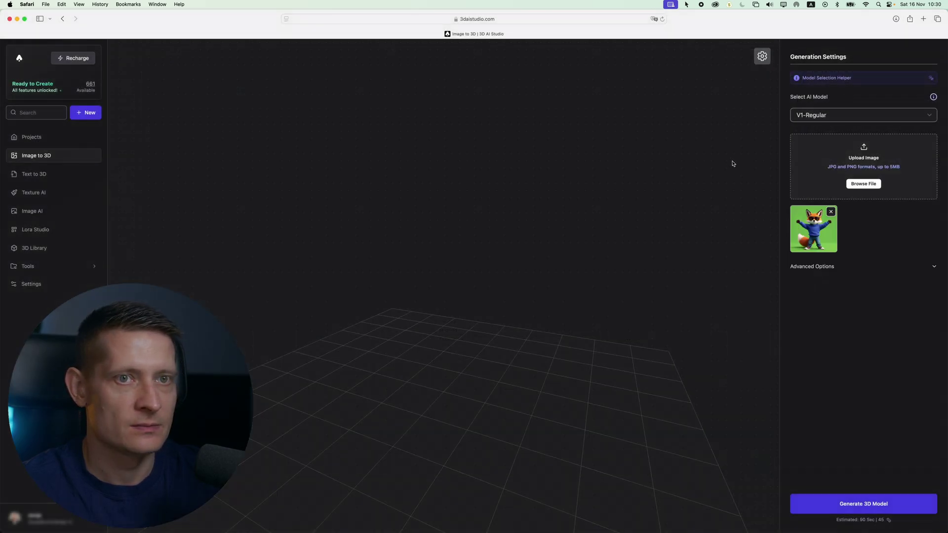
click(811, 270)
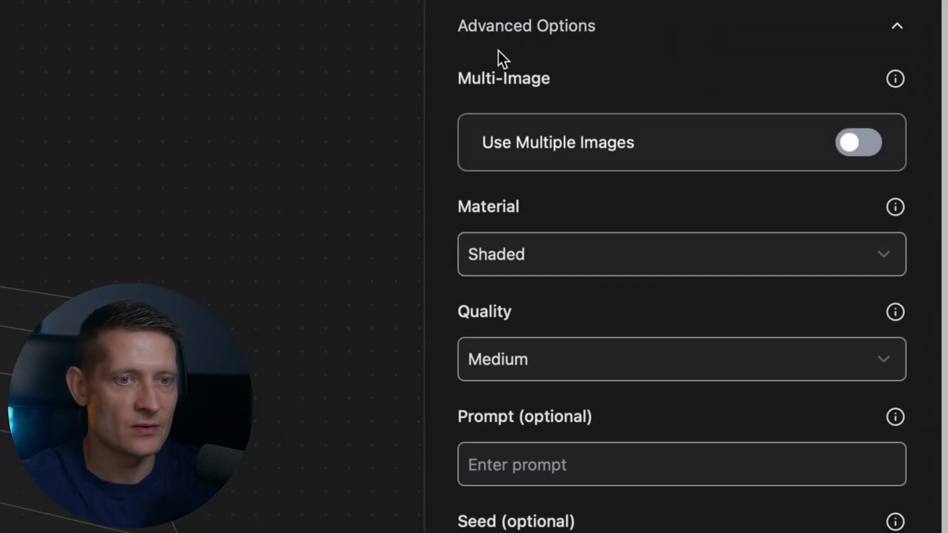
click(489, 360)
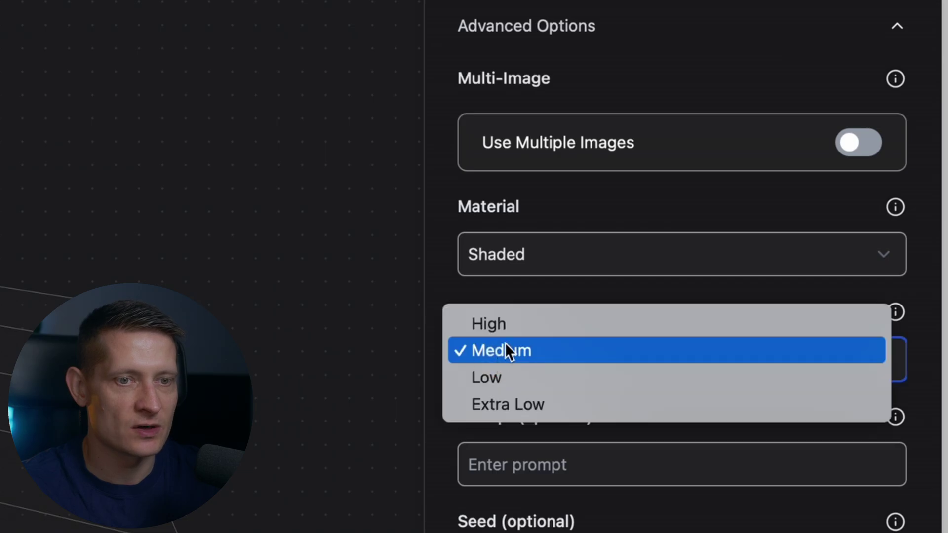
key(Escape)
scroll(562, 328, down, 2)
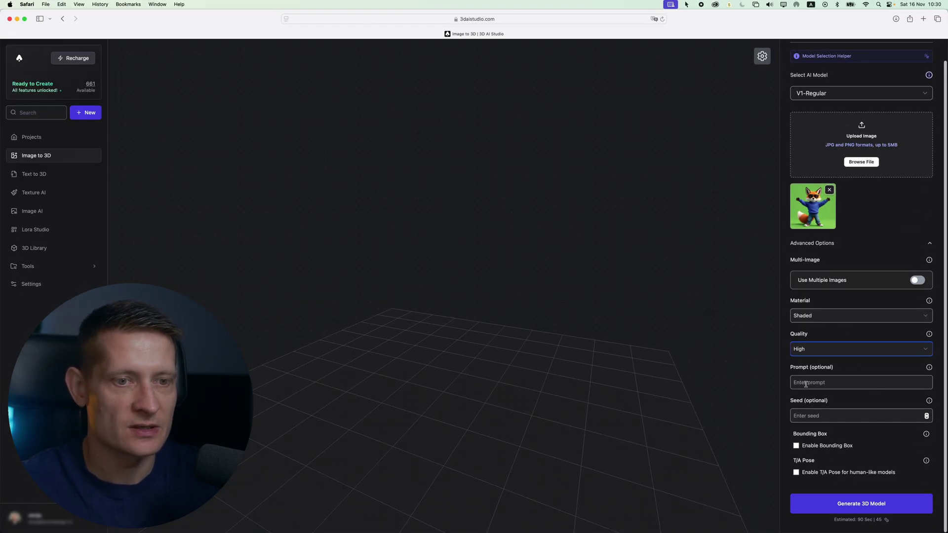
Step: Generate the 3D fox model, view it from behind, and return to its GLB card in Projects
click(849, 505)
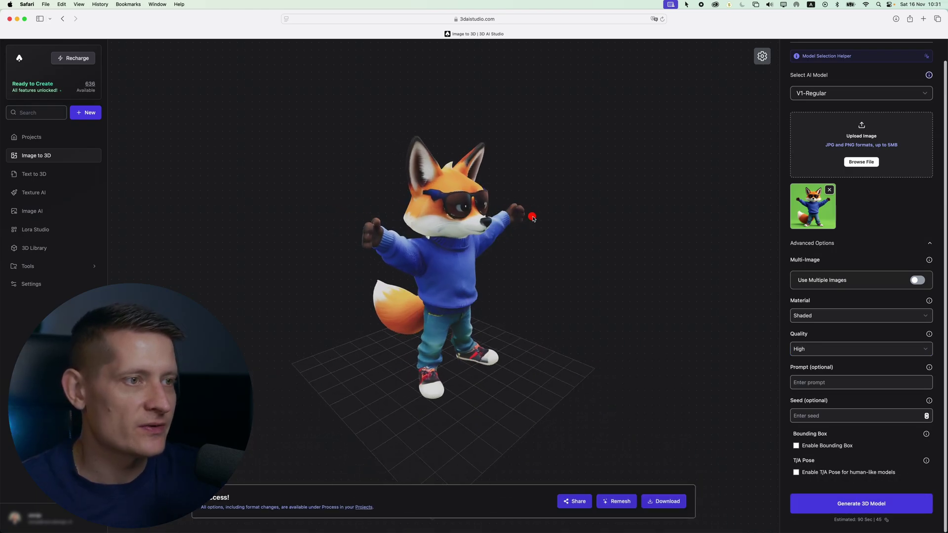
drag(533, 219, 532, 245)
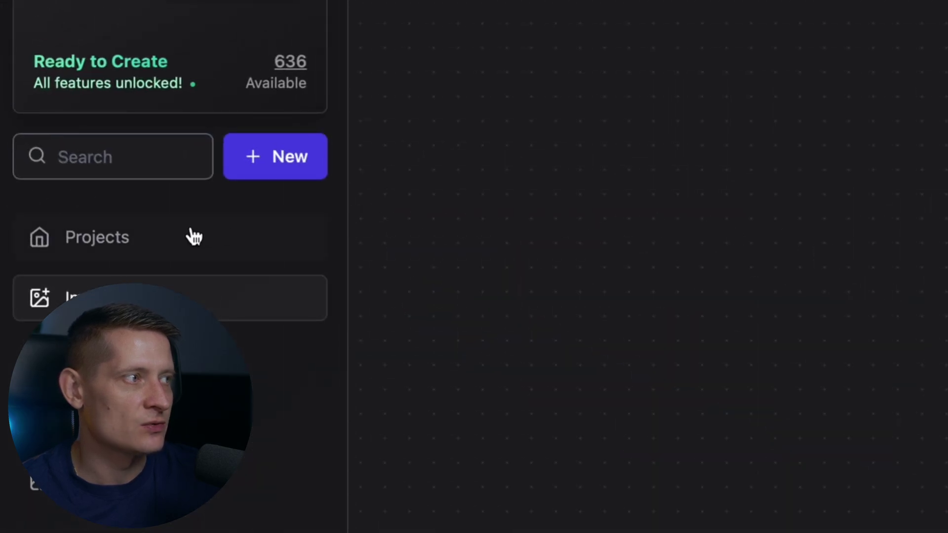
click(193, 236)
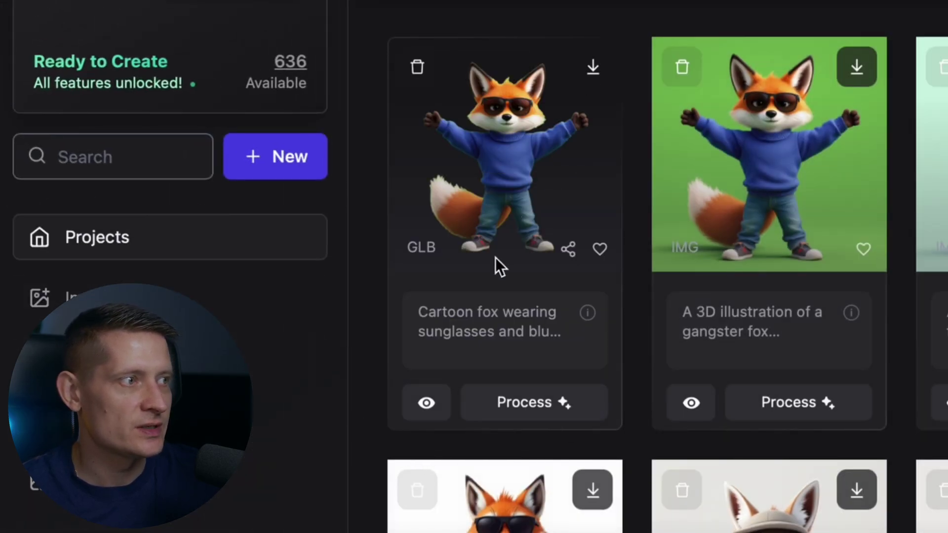
mouse_move(508, 403)
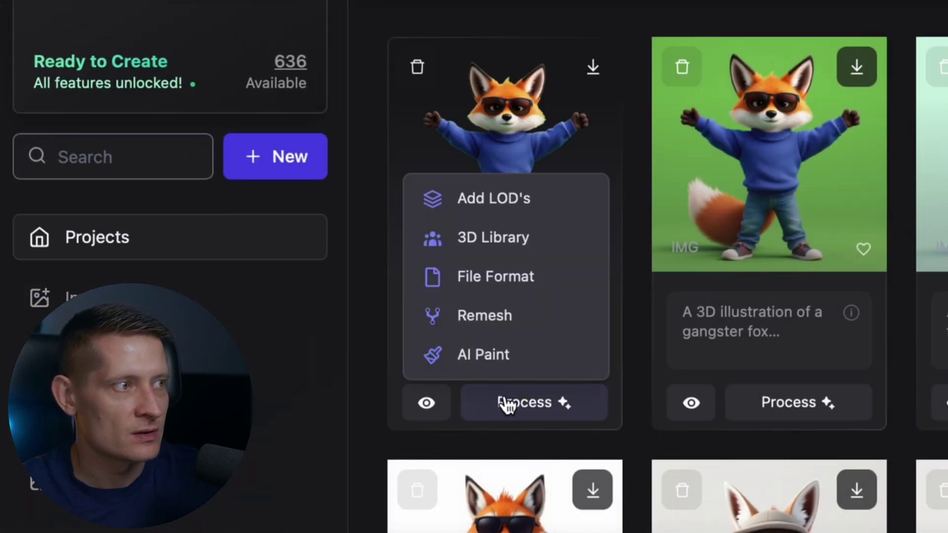
Step: Open the fox in AI Paint and prefix the texture prompt with 'furry fur on the fox,'
click(492, 365)
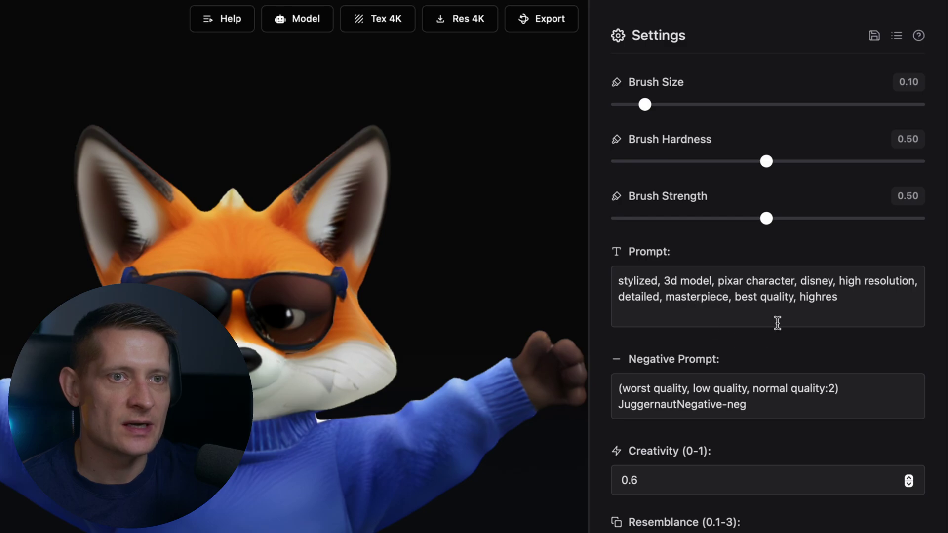
click(763, 293)
drag(654, 296, 620, 278)
click(644, 282)
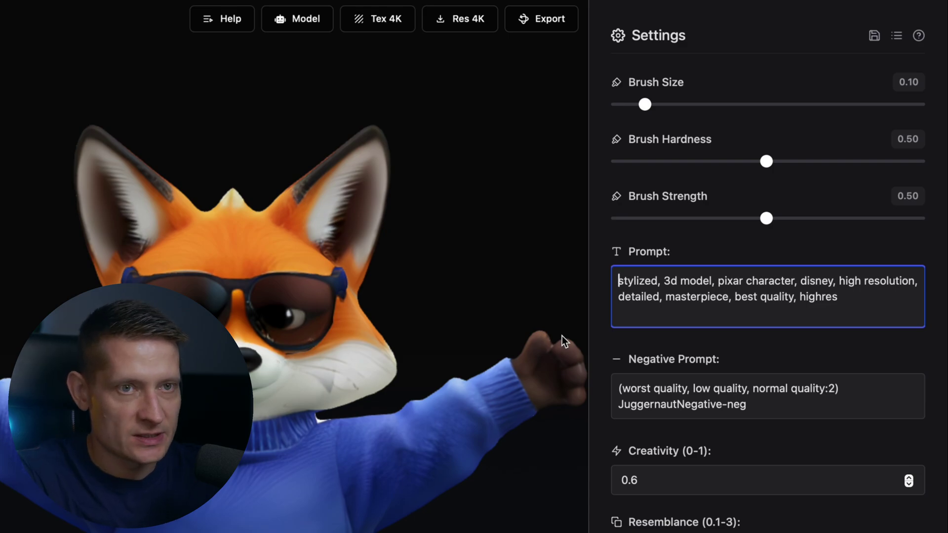
text(fur)
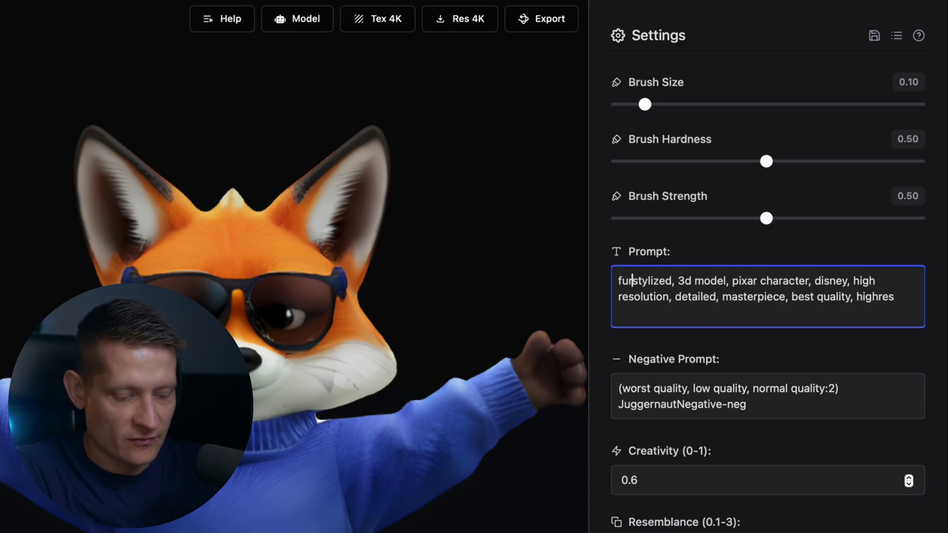
text(ry fu)
text(r on the f)
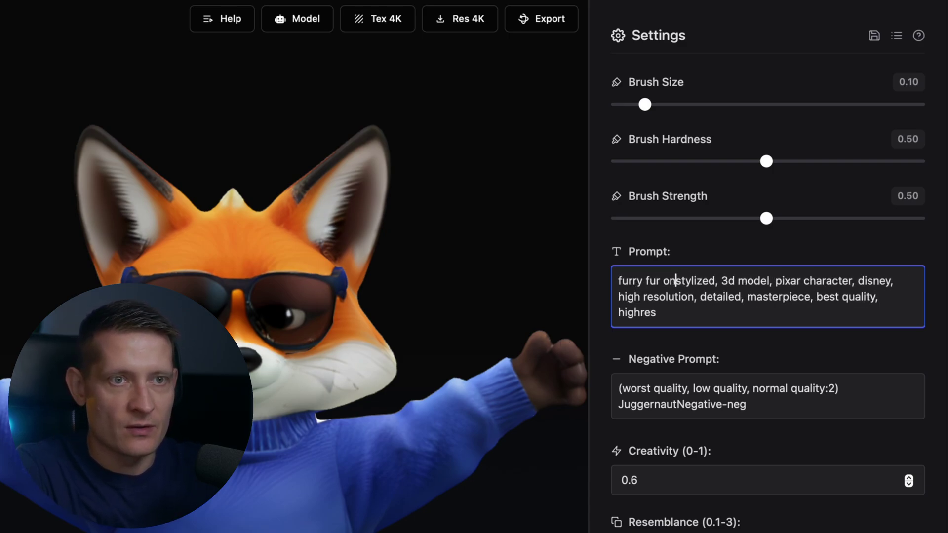
text(ox,)
Step: Expand the advanced texture settings below the Creativity value
click(649, 457)
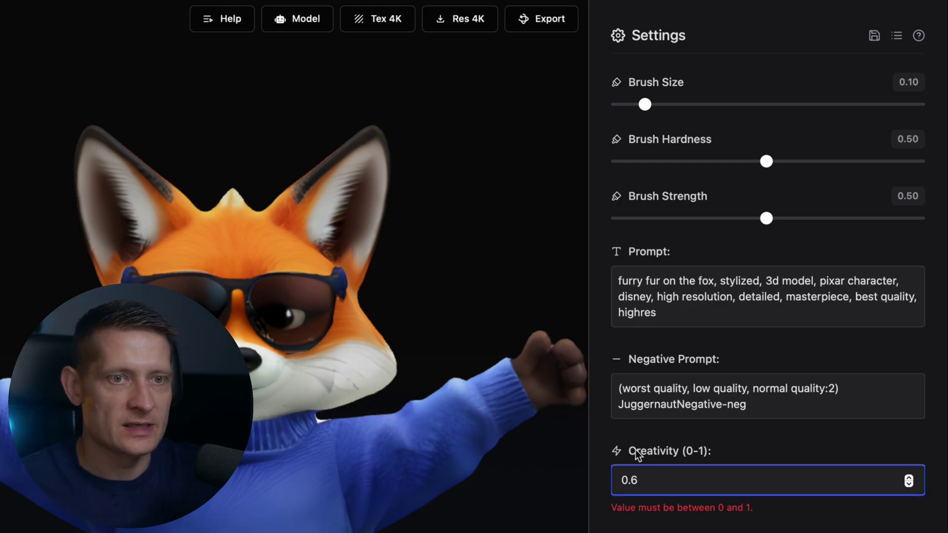
scroll(697, 429, down, 3)
scroll(652, 395, down, 3)
click(667, 282)
scroll(667, 236, down, 2)
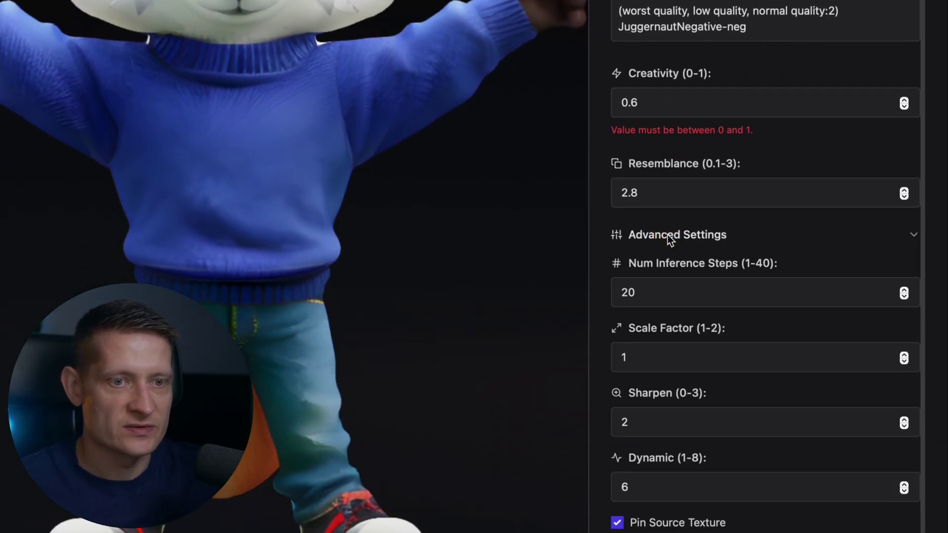
scroll(662, 429, down, 3)
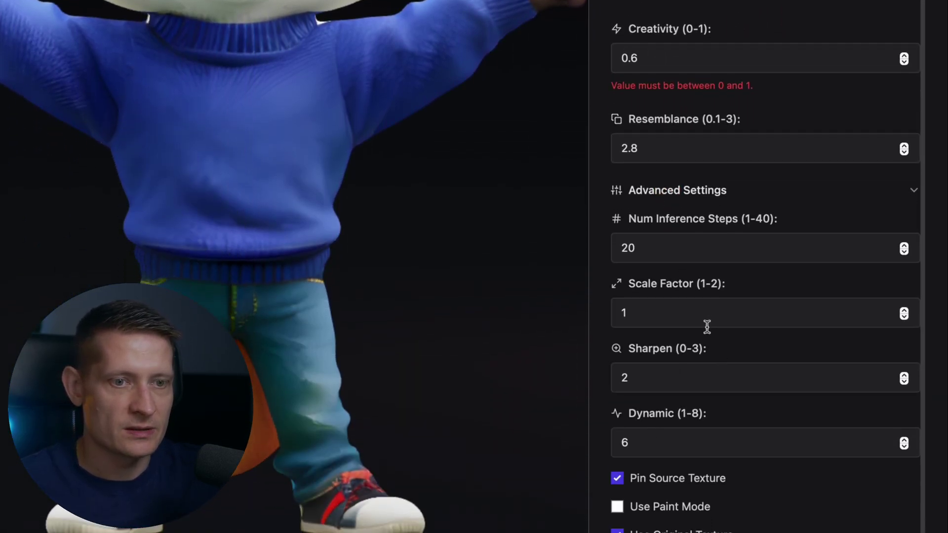
Step: Generate the furry fur texture and paint a refining stroke over the fox's jeans
click(722, 504)
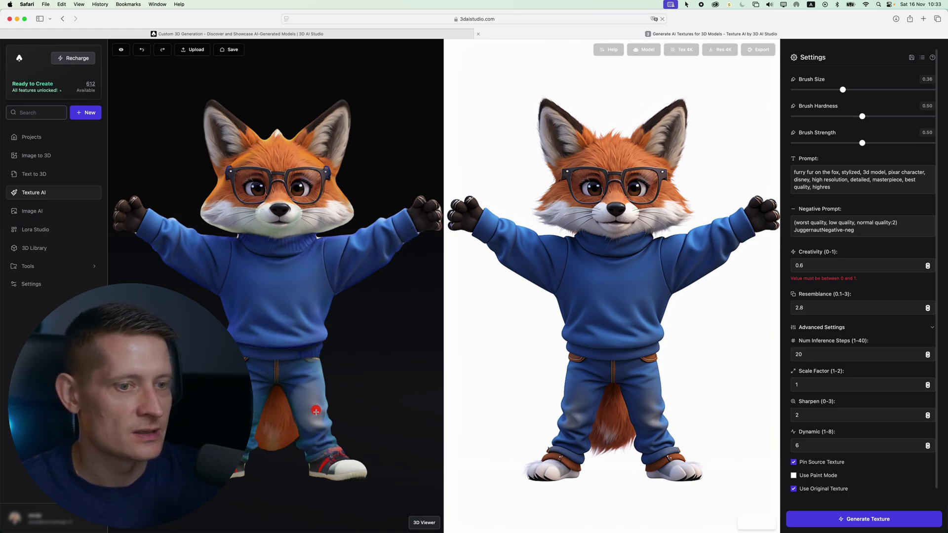
mouse_move(304, 410)
mouse_down()
mouse_move(309, 437)
mouse_move(253, 425)
mouse_move(256, 380)
mouse_move(312, 378)
mouse_up()
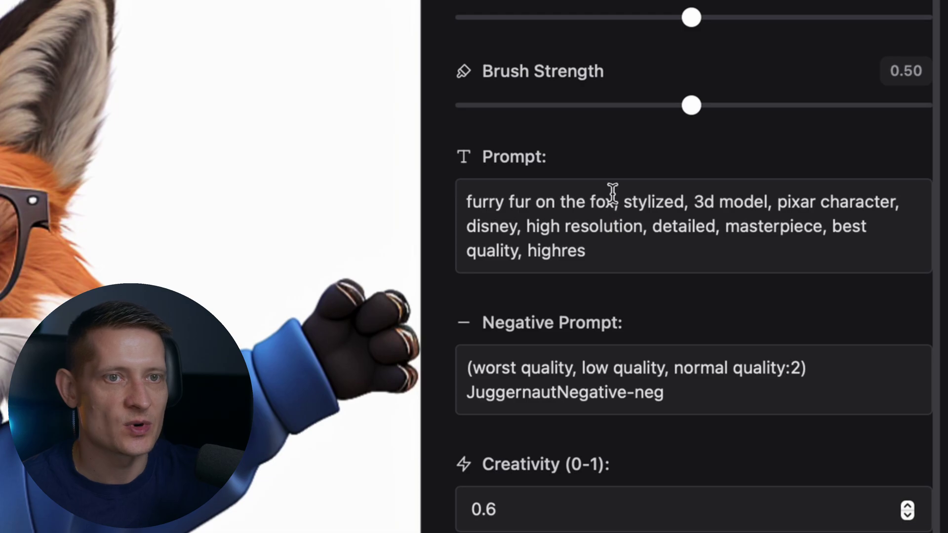
Step: Replace 'furry fur on the fox' with 'detailed shoes' in the prompt and regenerate the texture
drag(612, 191, 451, 203)
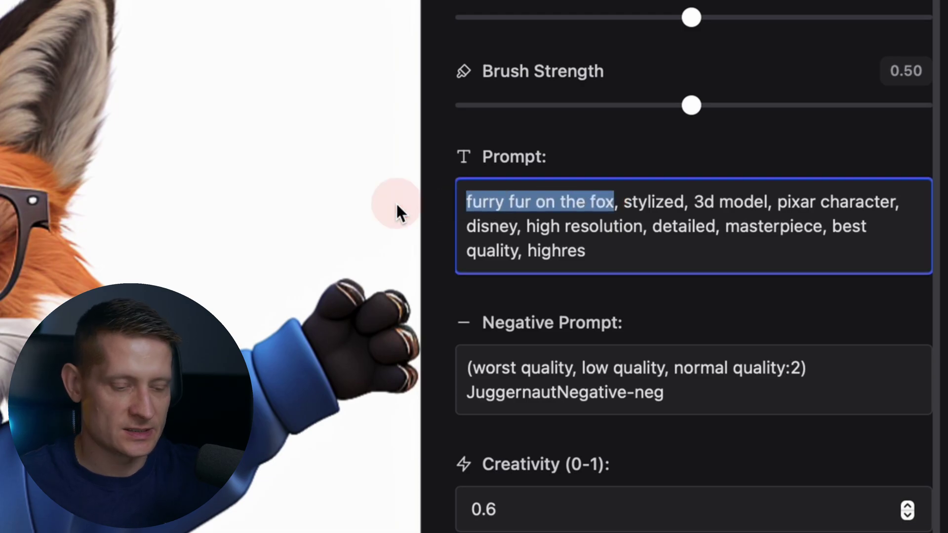
text(detailed shoes)
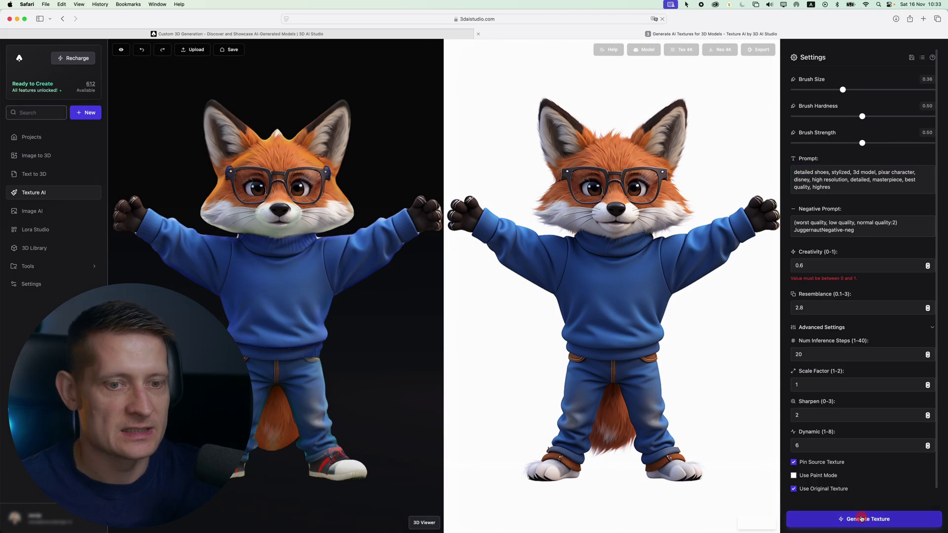
click(861, 518)
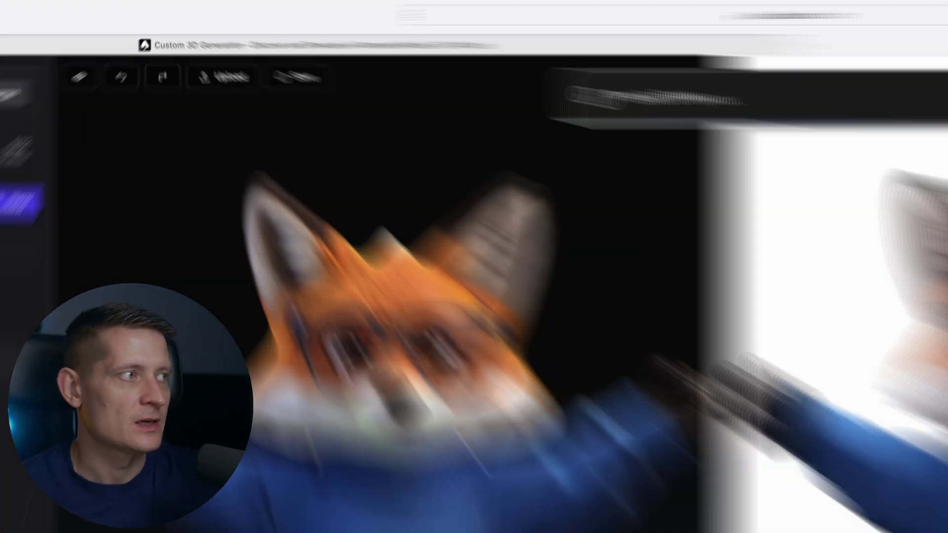
Step: Remesh the fox model from Projects to fbx format with 20000 faces
click(34, 135)
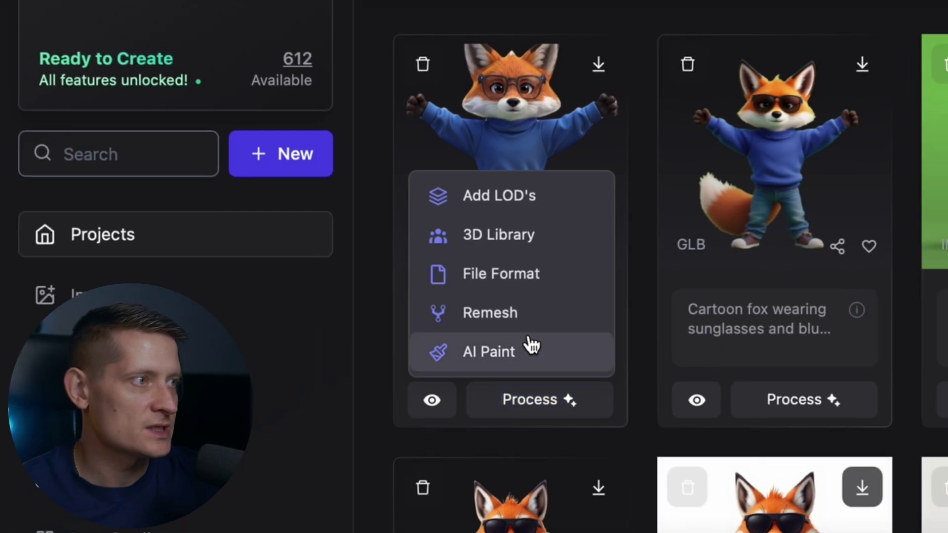
click(513, 324)
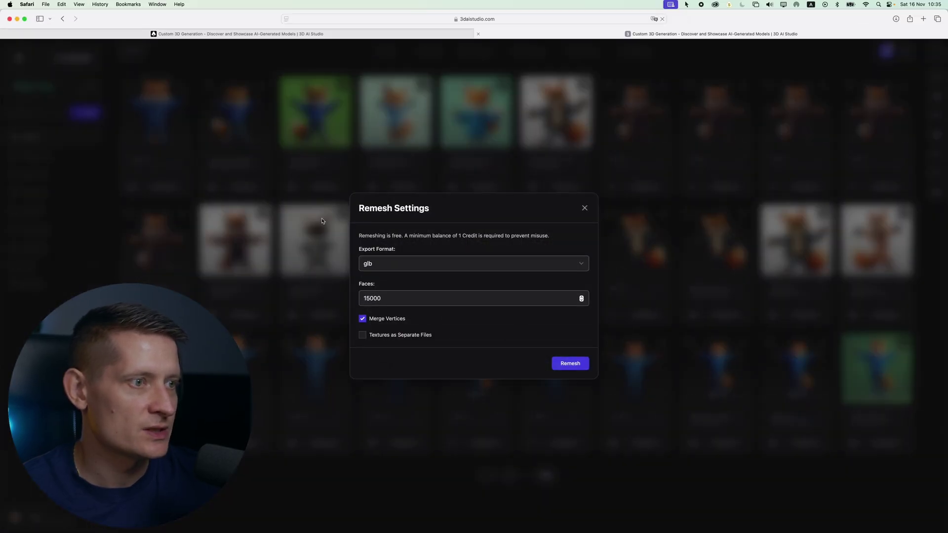
click(375, 263)
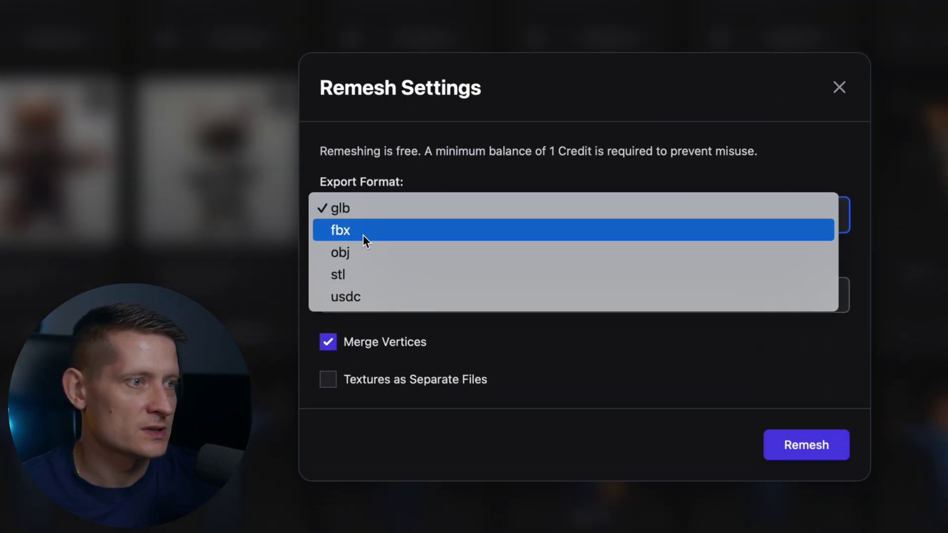
click(365, 231)
click(400, 298)
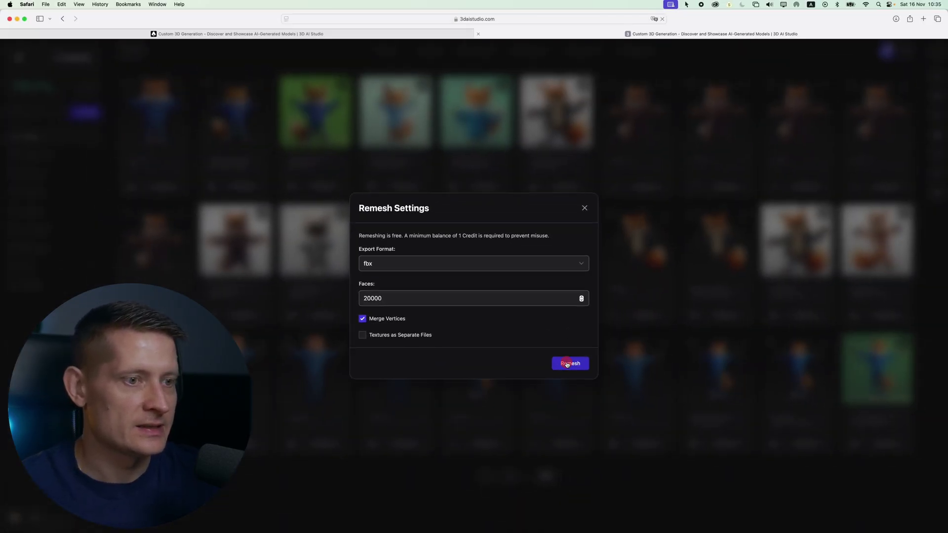
click(797, 446)
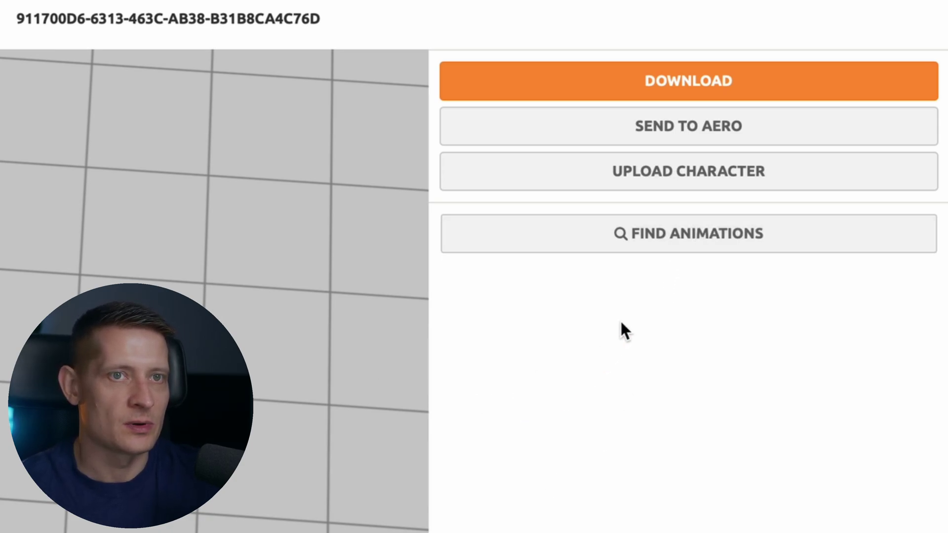
Step: Upload the fox FBX as a new Mixamo character
click(635, 179)
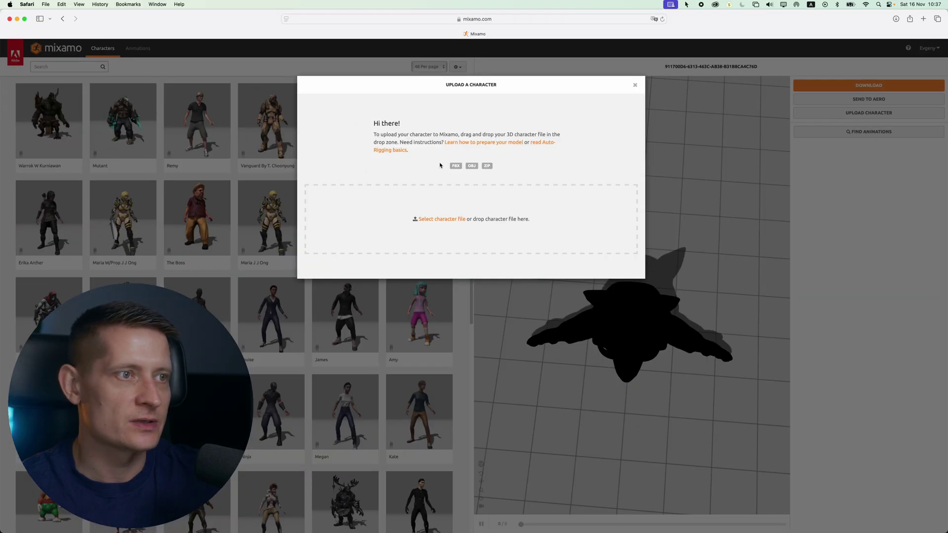
drag(447, 223, 458, 206)
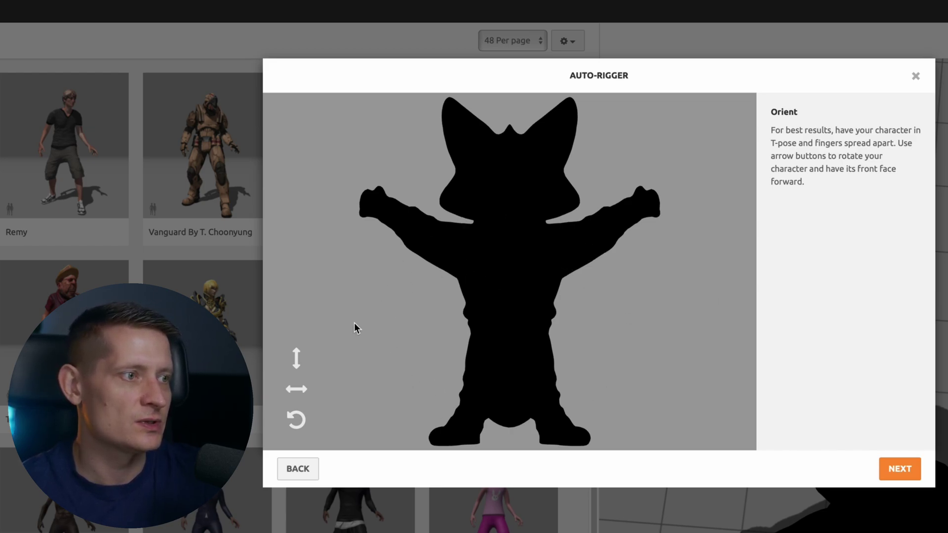
click(885, 470)
Step: Place chin, wrist, elbow, knee and groin markers, choose No Fingers (25) skeleton, and auto-rig
mouse_move(347, 285)
mouse_down()
mouse_move(362, 269)
mouse_move(509, 210)
mouse_up()
mouse_move(343, 306)
mouse_down()
mouse_move(404, 246)
mouse_move(393, 213)
mouse_up()
mouse_move(341, 343)
mouse_down()
mouse_move(404, 237)
mouse_move(420, 233)
mouse_up()
drag(341, 379, 373, 374)
drag(439, 402, 467, 406)
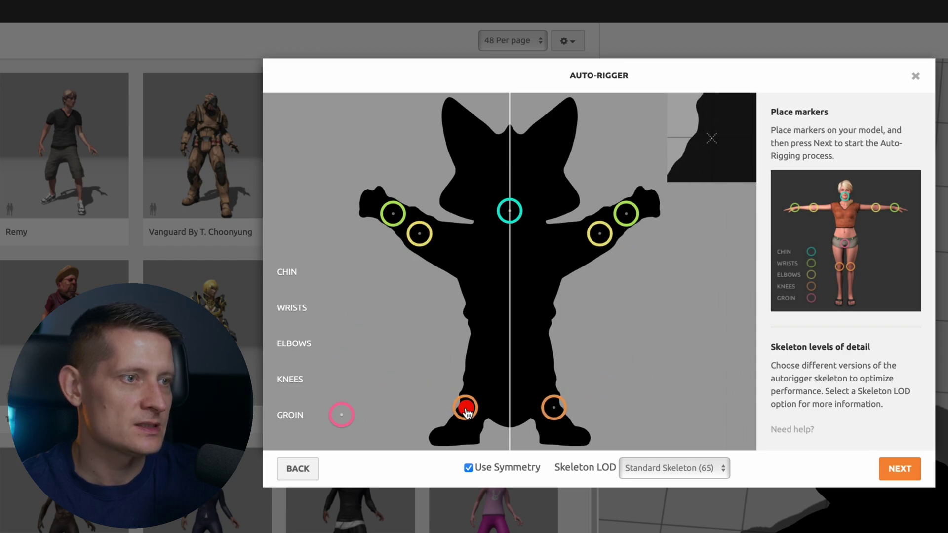
drag(341, 415, 510, 331)
click(674, 468)
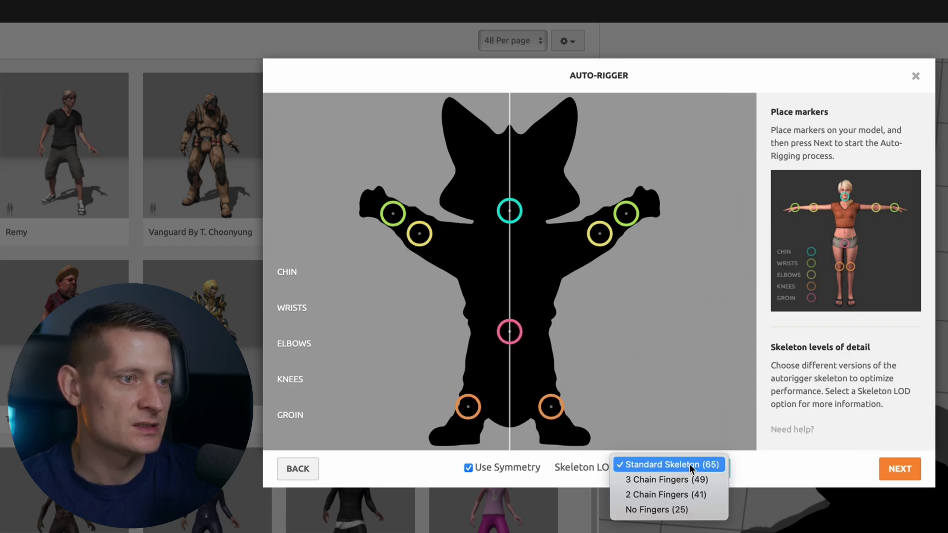
click(676, 509)
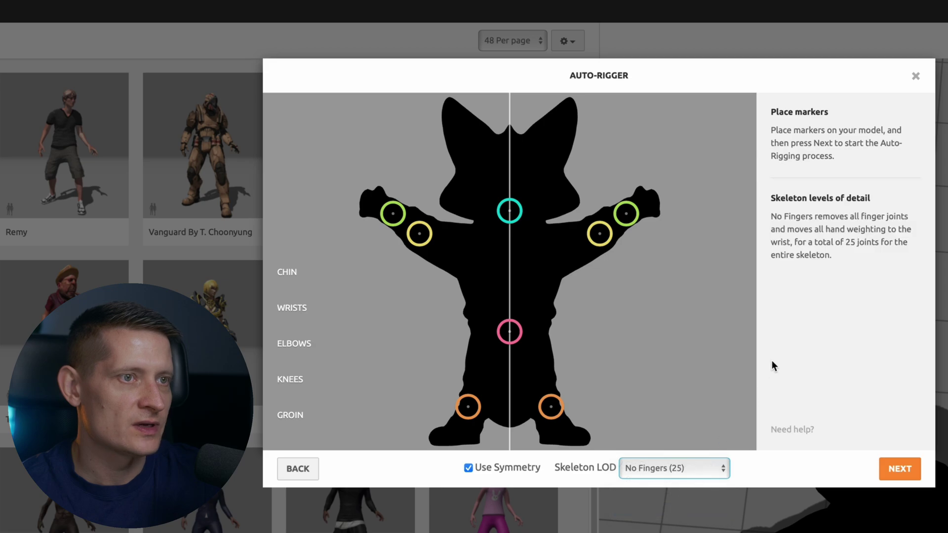
click(906, 471)
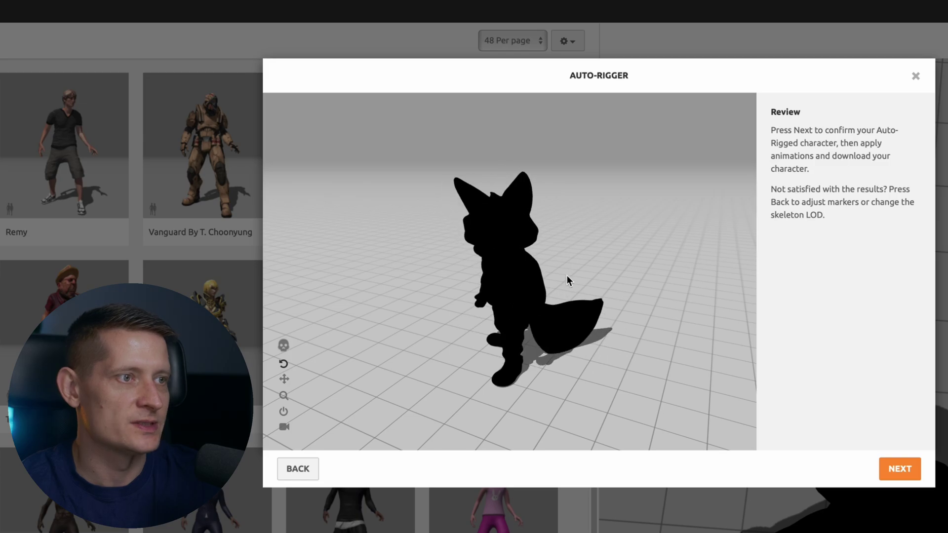
Step: Confirm the rigged fox and search Mixamo animations for 'drunk'
click(911, 473)
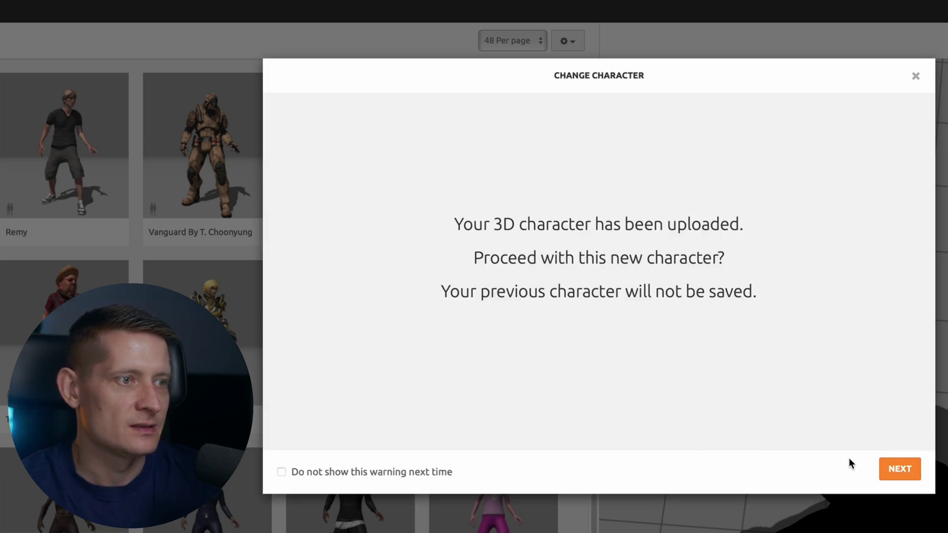
click(899, 468)
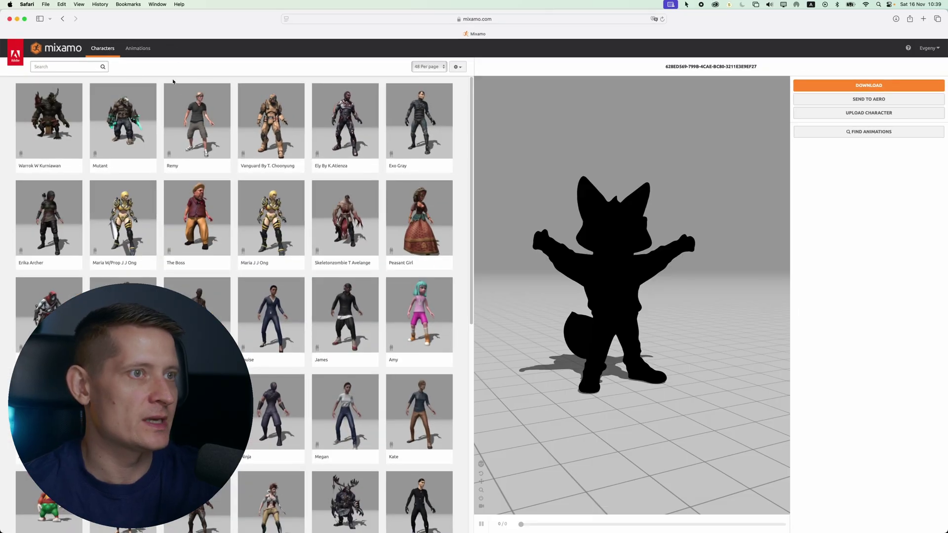
click(140, 47)
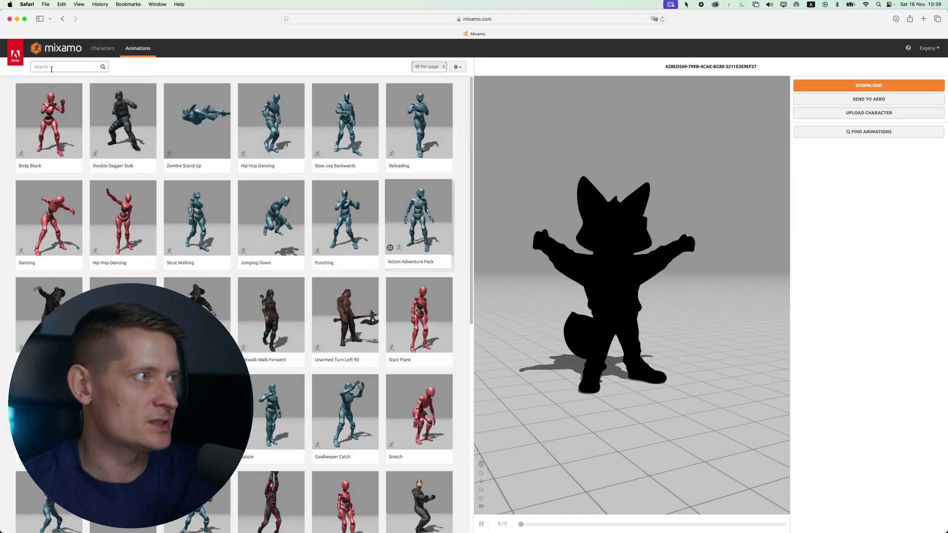
click(62, 66)
text(drunk)
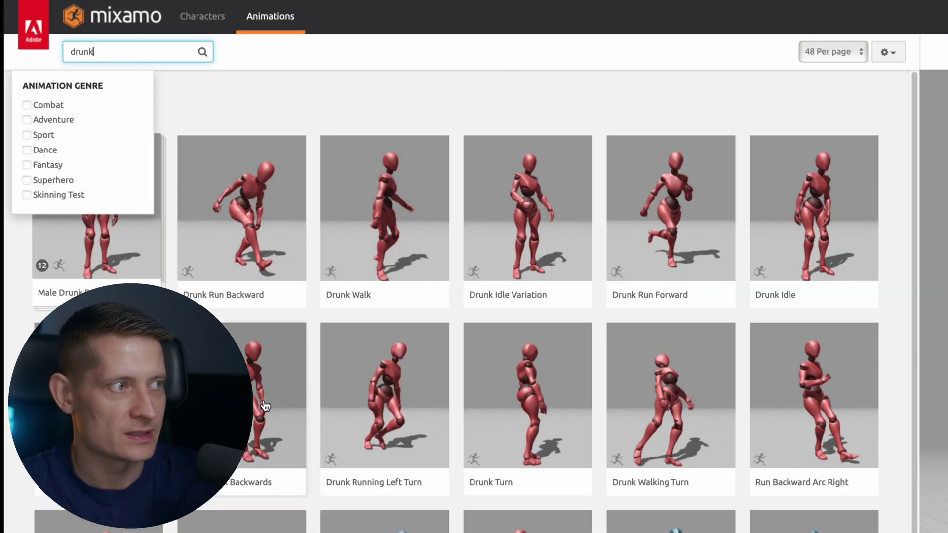
Step: Apply the Drunk Walk animation to the fox and bring up its download settings
click(324, 386)
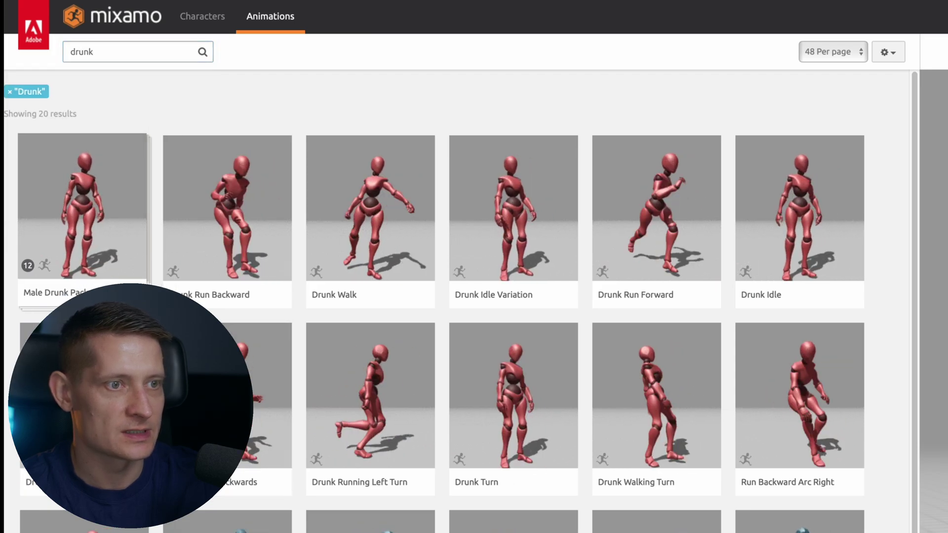
click(384, 207)
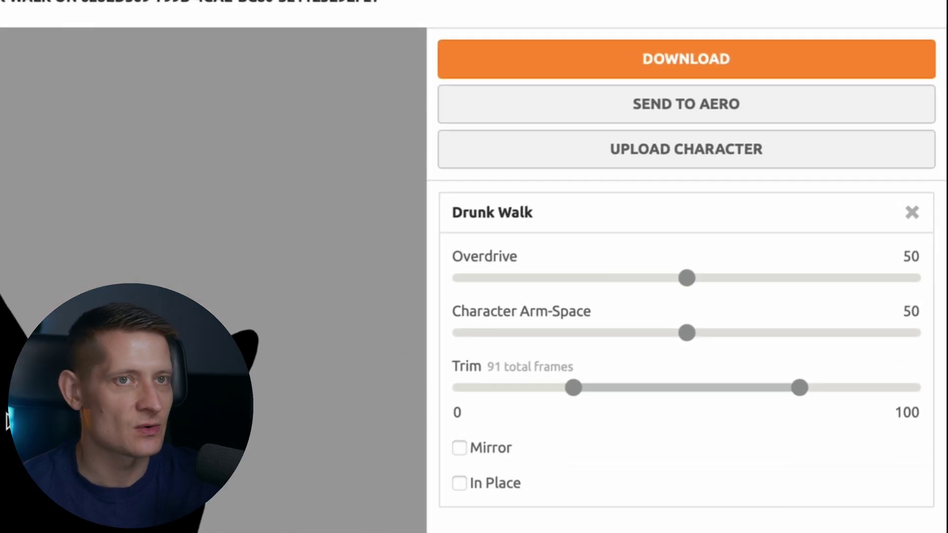
click(688, 60)
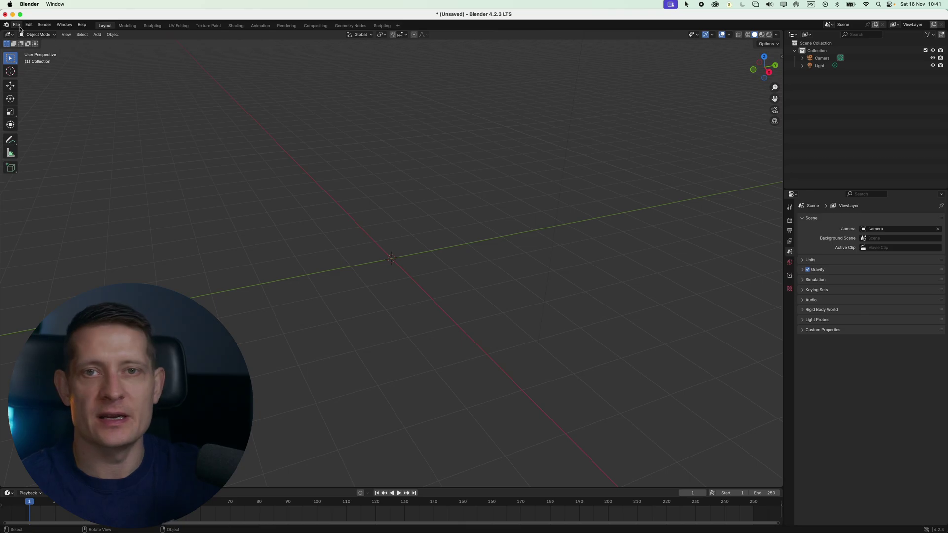
Step: Import the Drunk Walk fox .fbx from the Desktop via File > Import > FBX
click(17, 26)
mouse_move(33, 133)
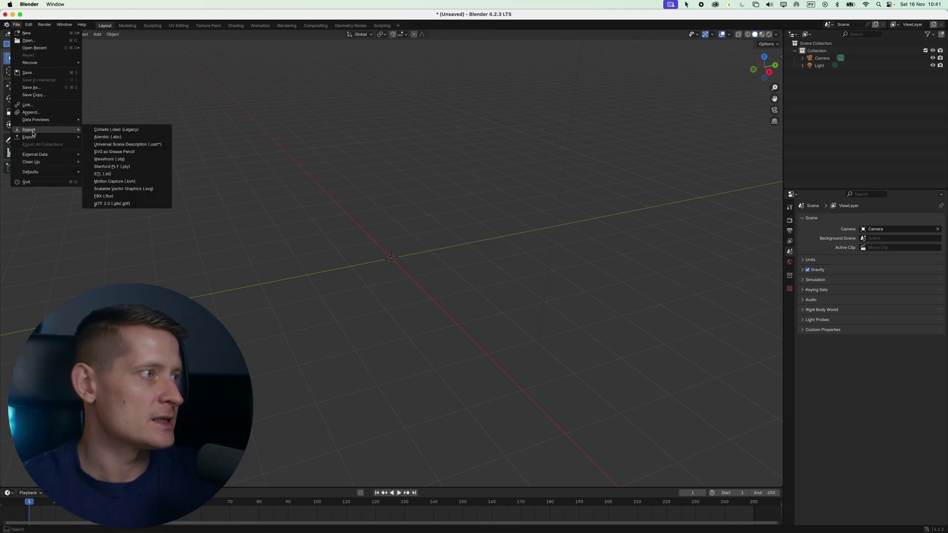
click(143, 197)
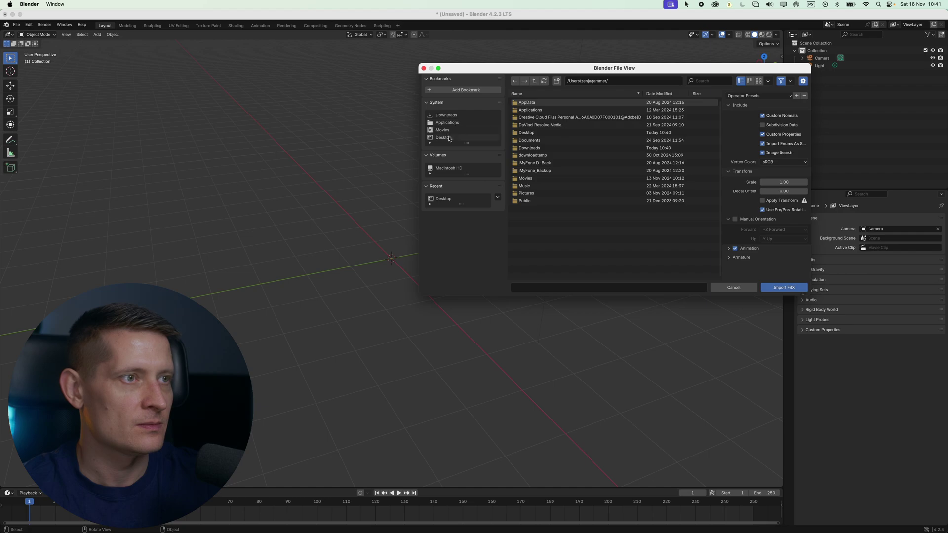
click(443, 138)
double_click(553, 113)
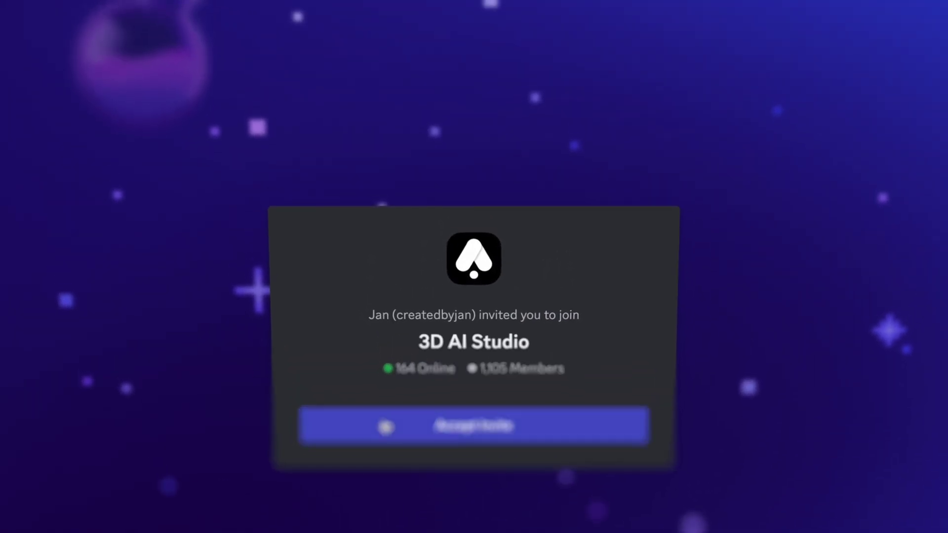
Step: Accept the 3D AI Studio server invite so the Discord app starts opening
click(404, 370)
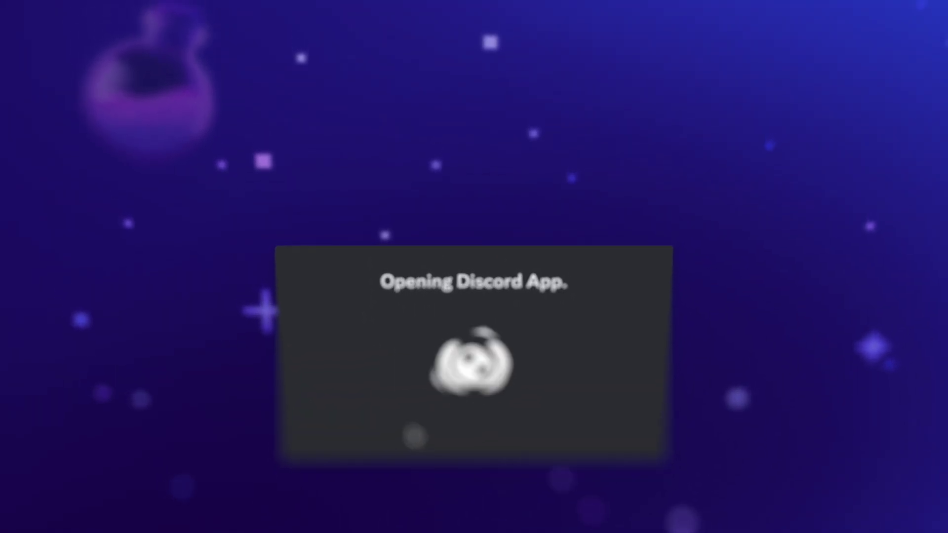